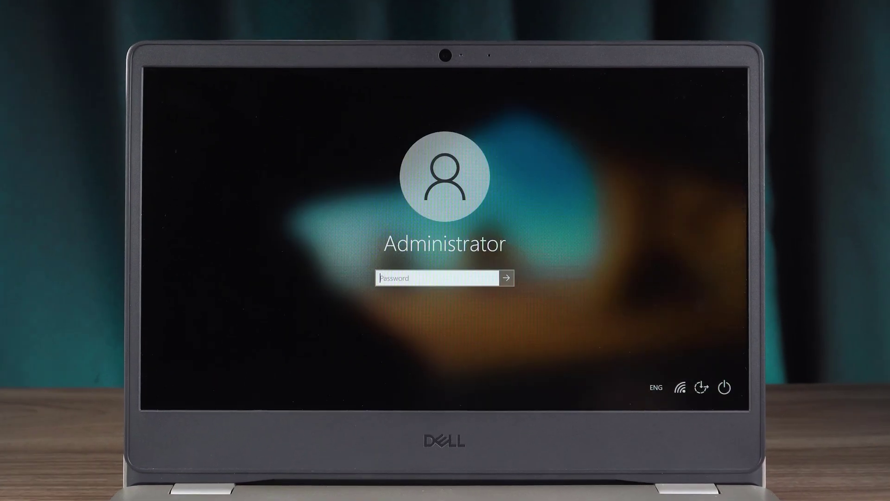
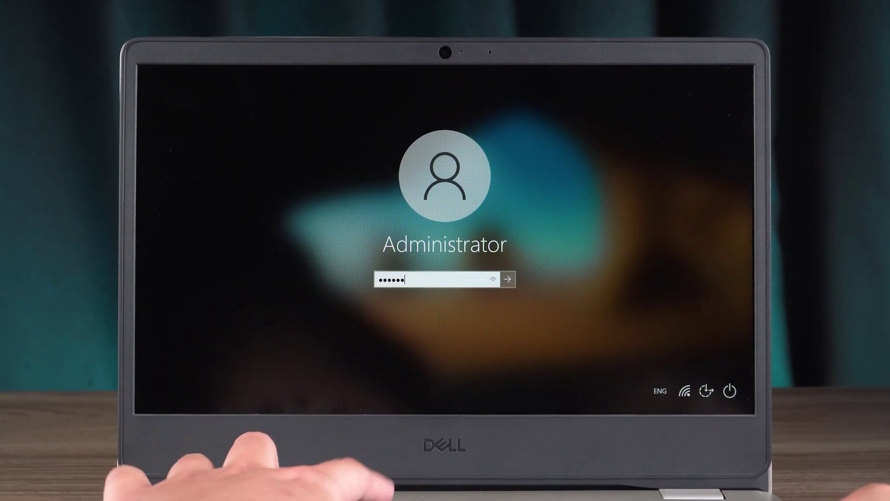
- Try several Administrator password guesses and dismiss each 'password is incorrect' message
key("Return")
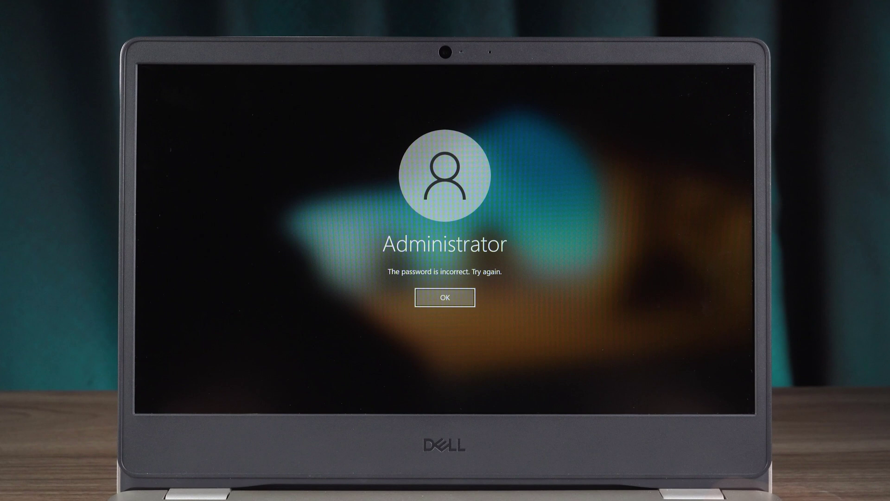
key("Return")
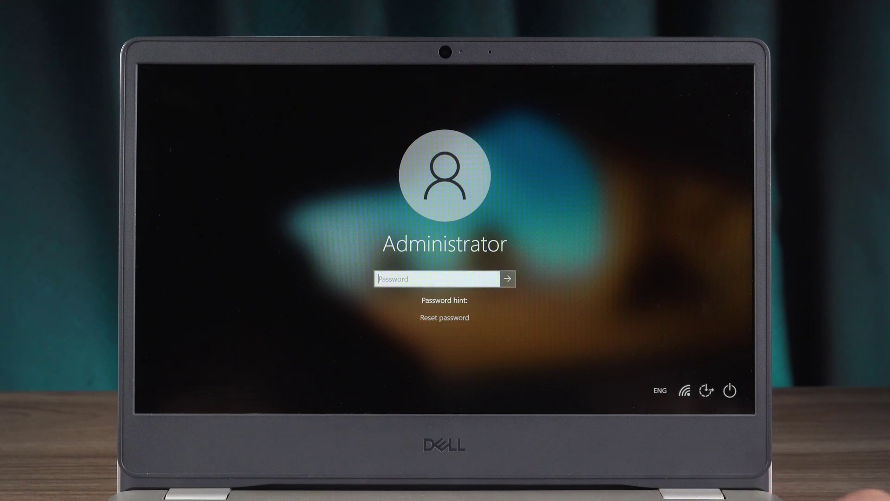
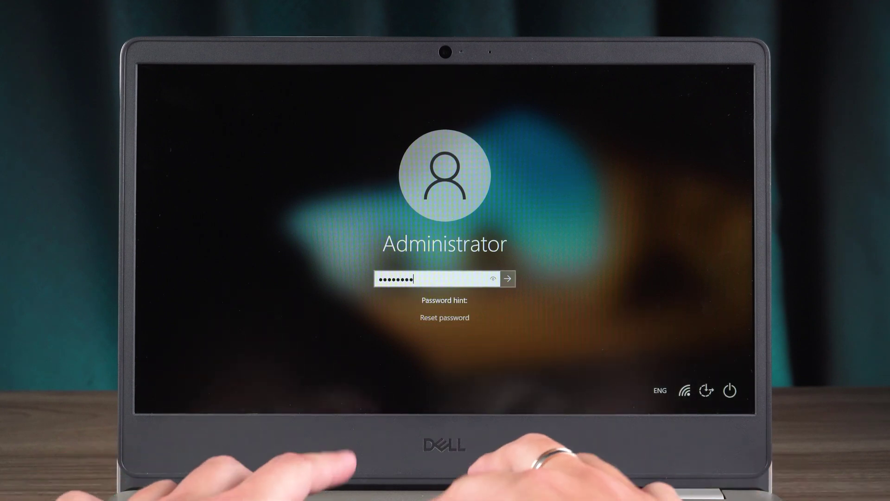
key("Return")
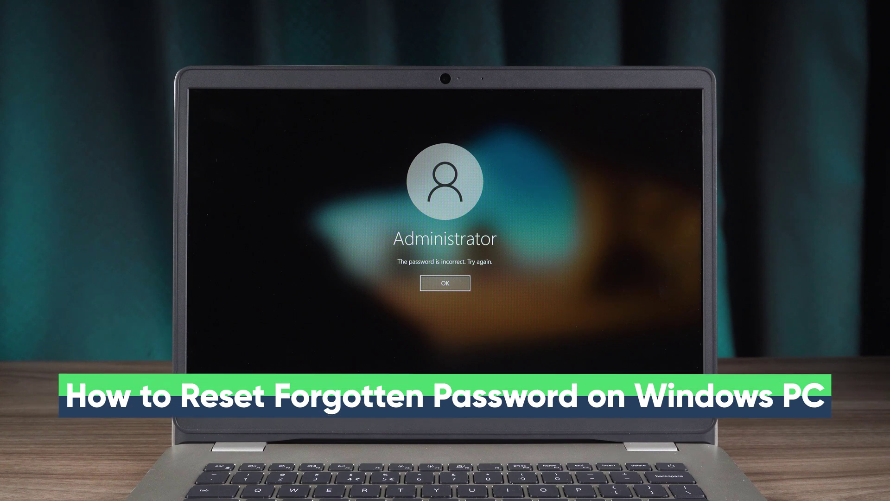
key("Return")
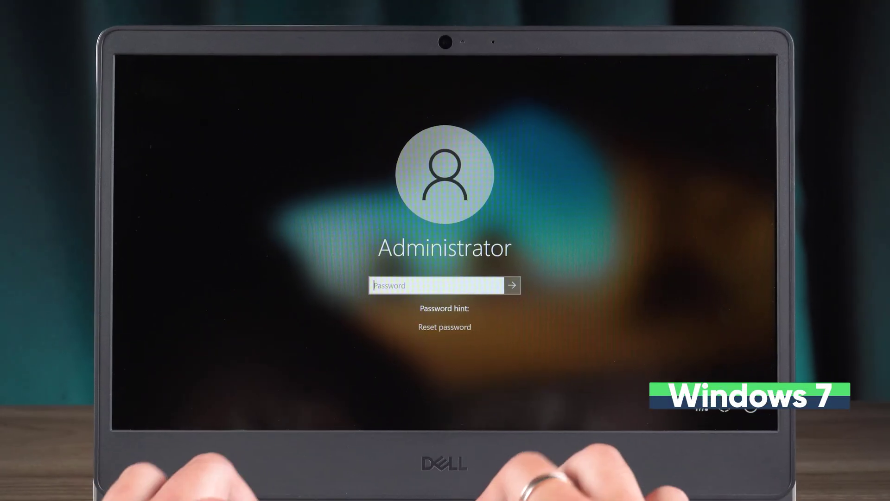
type("********")
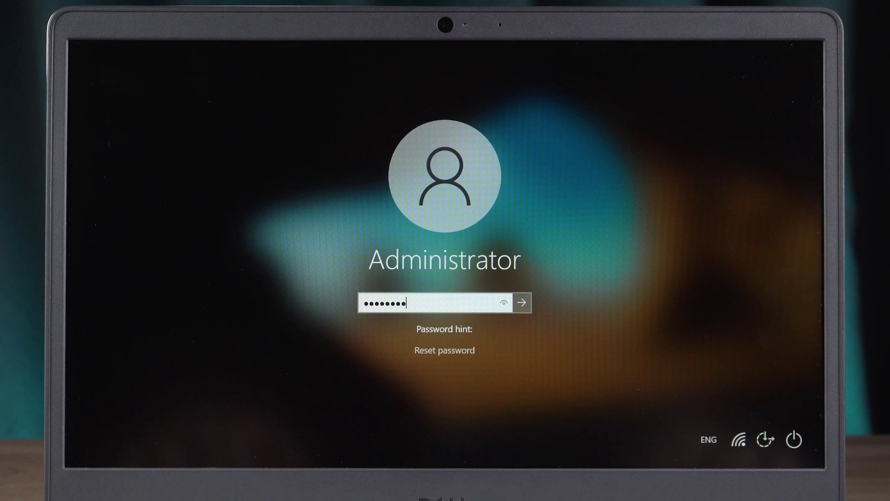
key("Return")
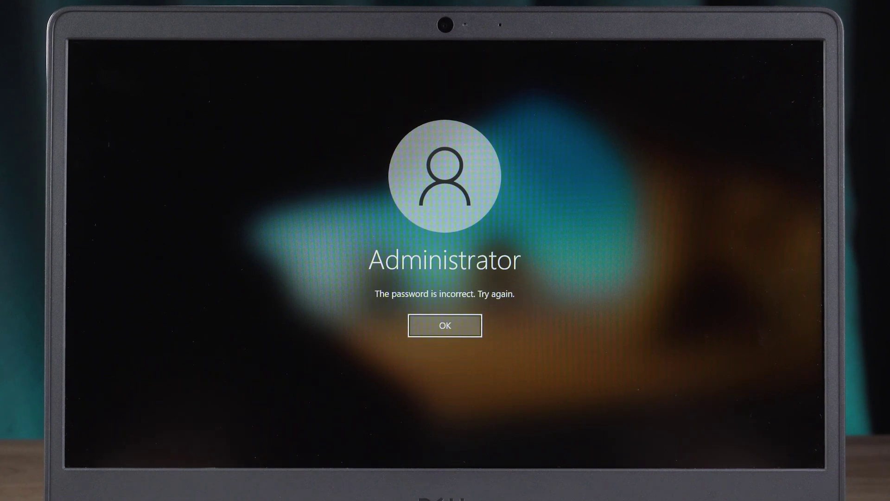
- Dismiss the final incorrect-password message and bring up PassFab 4WinKey's start page
key("Return")
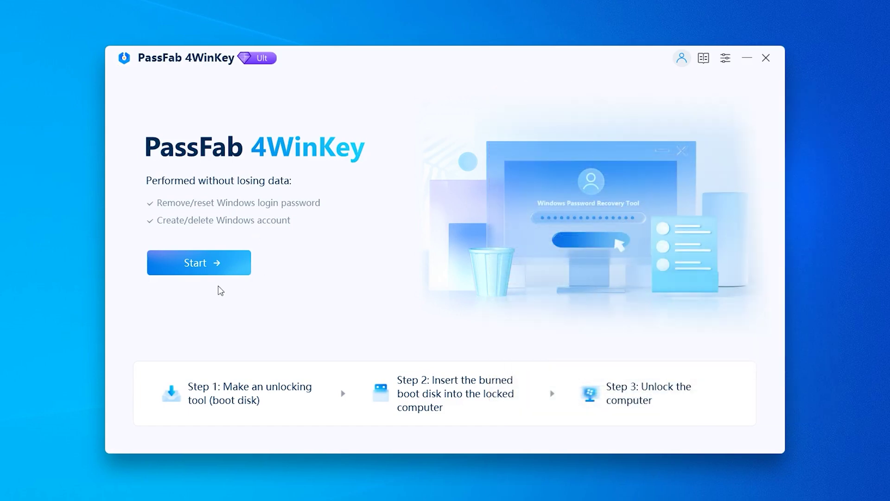
- Burn the 4WinKey boot disk onto the Kingston DataTraveler 3.0 USB, accepting the erase warning
left_click(202, 271)
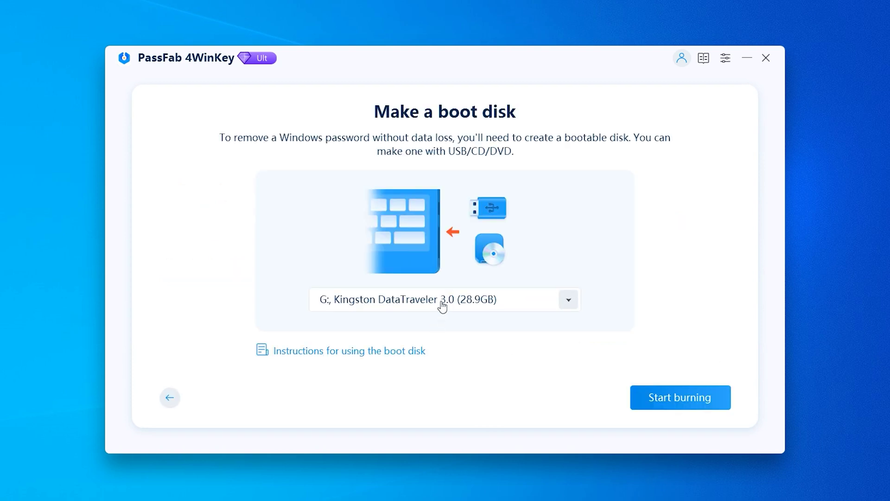
left_click(442, 302)
left_click(689, 398)
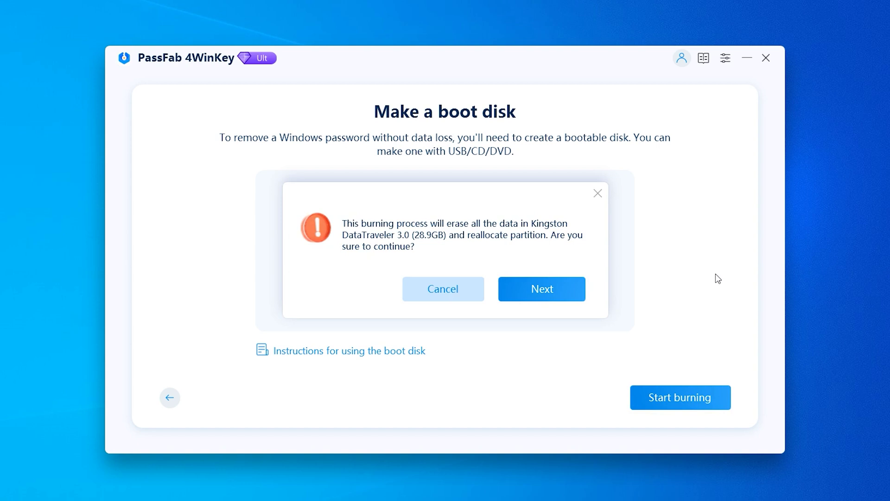
left_click(542, 289)
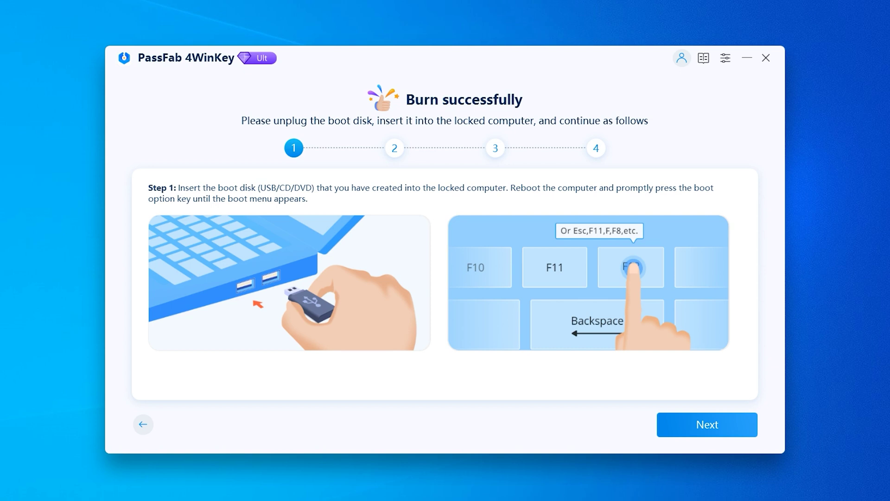
- Advance the burn-success instructions to step 2's laptop boot-key table
left_click(713, 431)
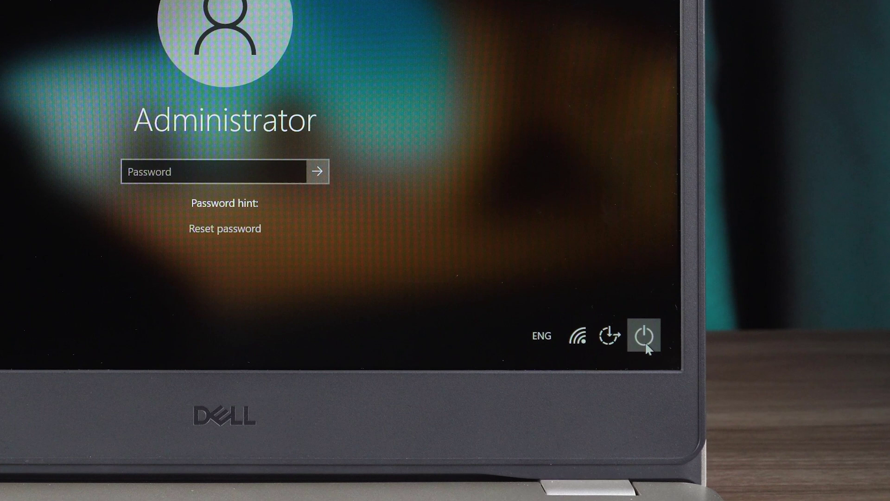
- Restart the locked laptop and boot from UEFI Kingston DataTraveler 3.0 via the F12 menu
left_click(645, 342)
left_click(636, 301)
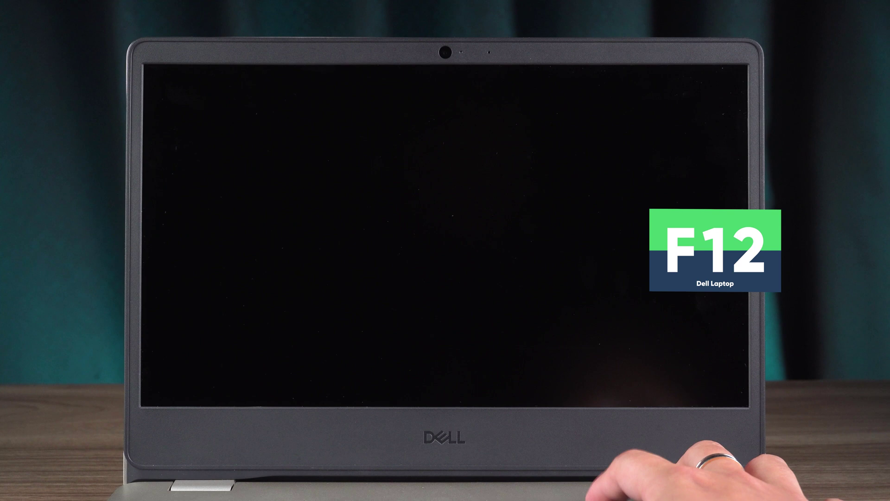
key("F12")
key("F12")
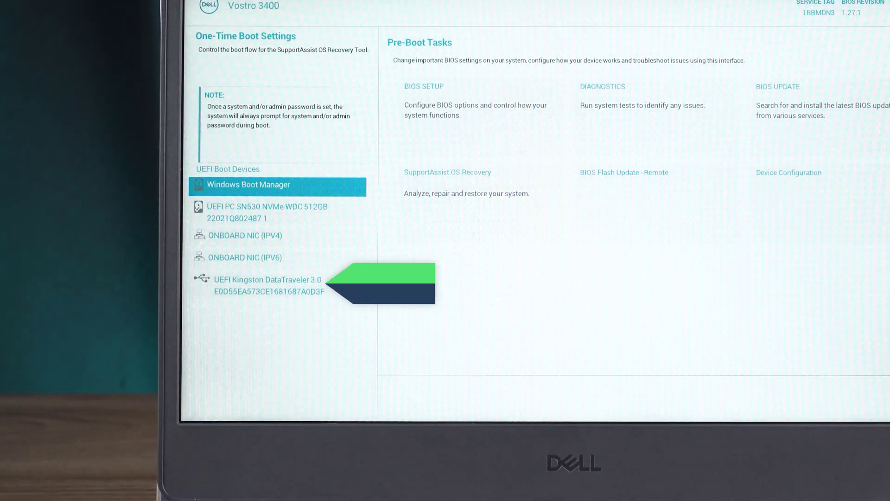
key("Down")
key("Down")
key("Down")
key("Down")
key("Return")
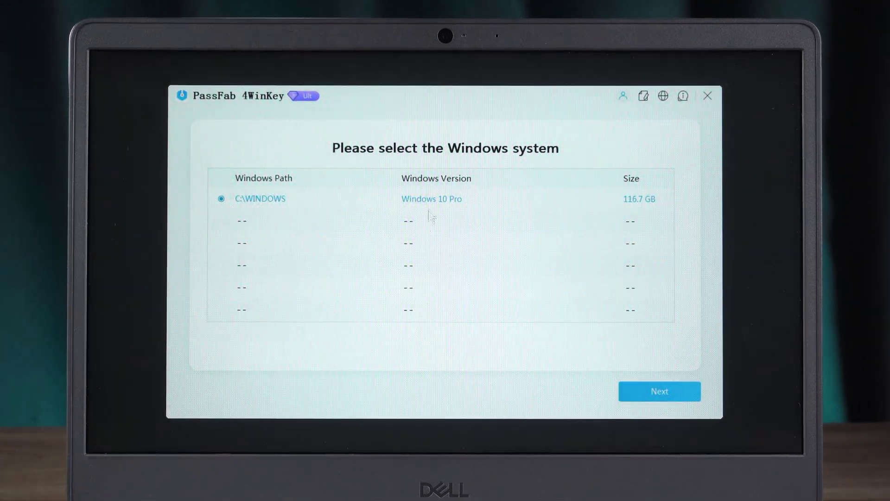
- Pick the C:\WINDOWS system, the Administrator account and Reset Account Password
left_click(662, 394)
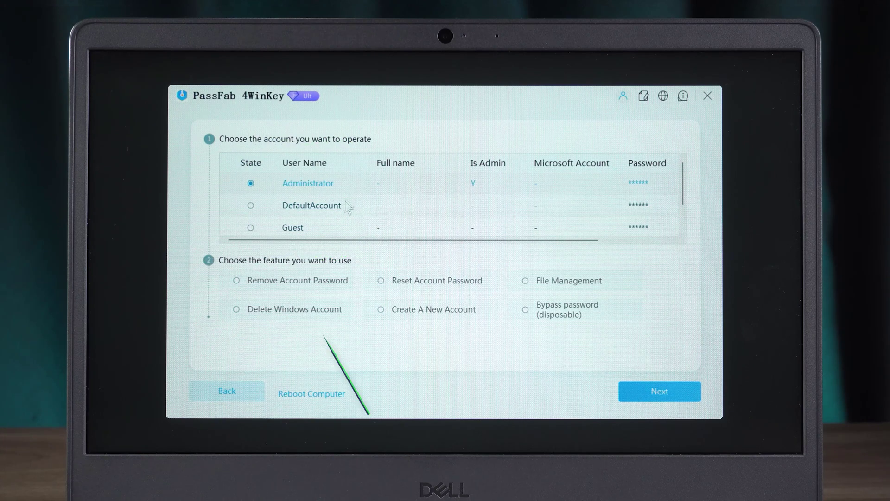
left_click(316, 283)
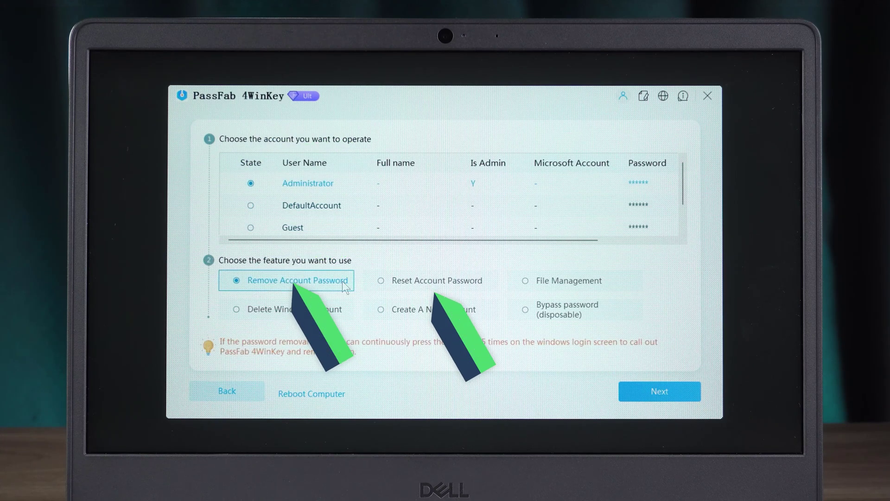
left_click(390, 280)
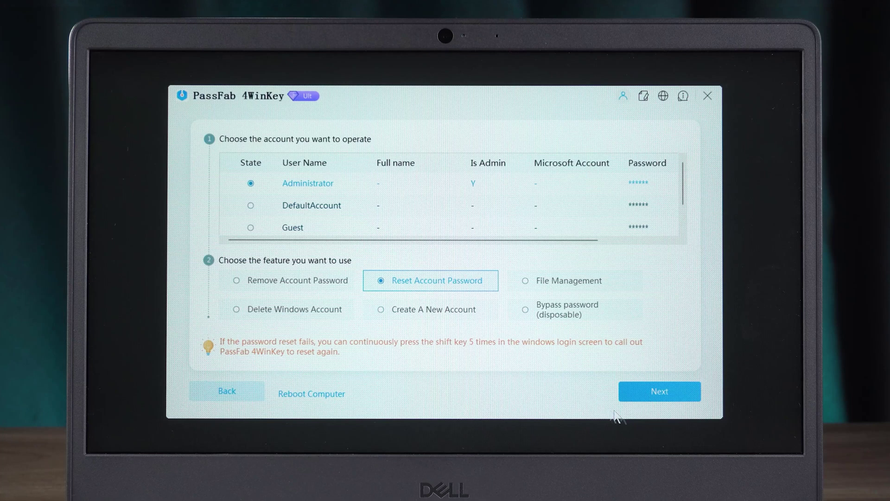
left_click(668, 391)
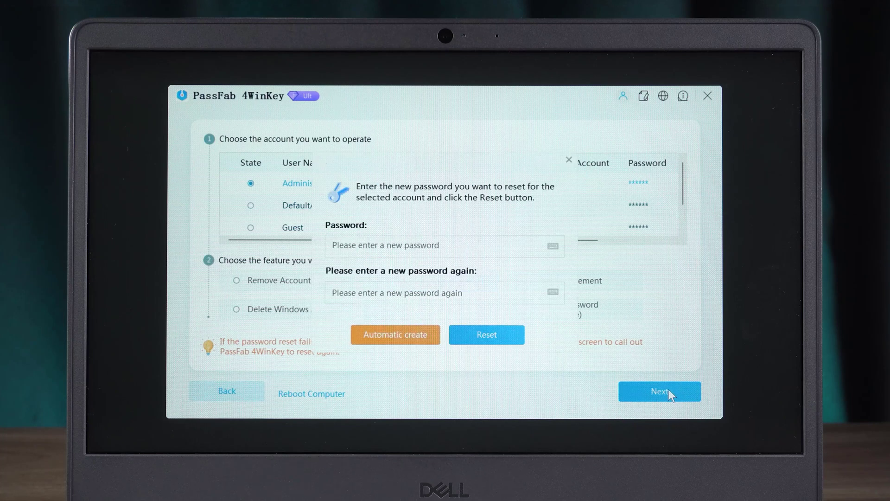
left_click(443, 245)
left_click(444, 292)
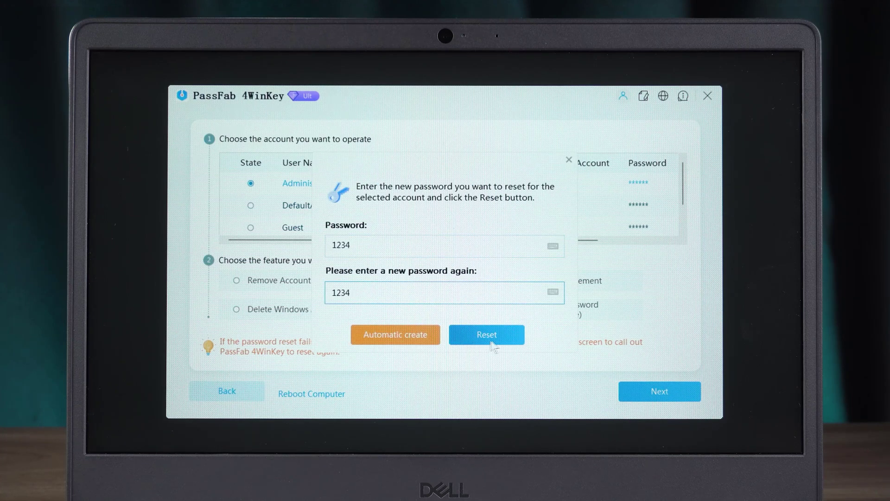
left_click(495, 335)
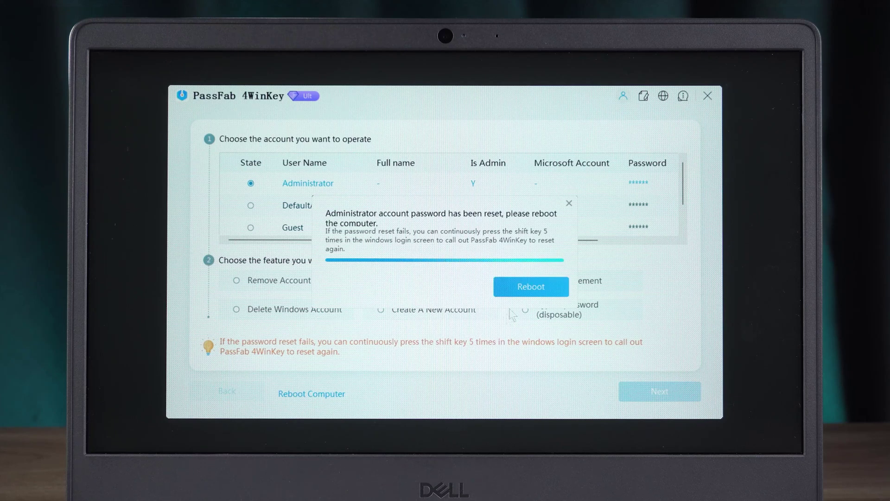
left_click(536, 296)
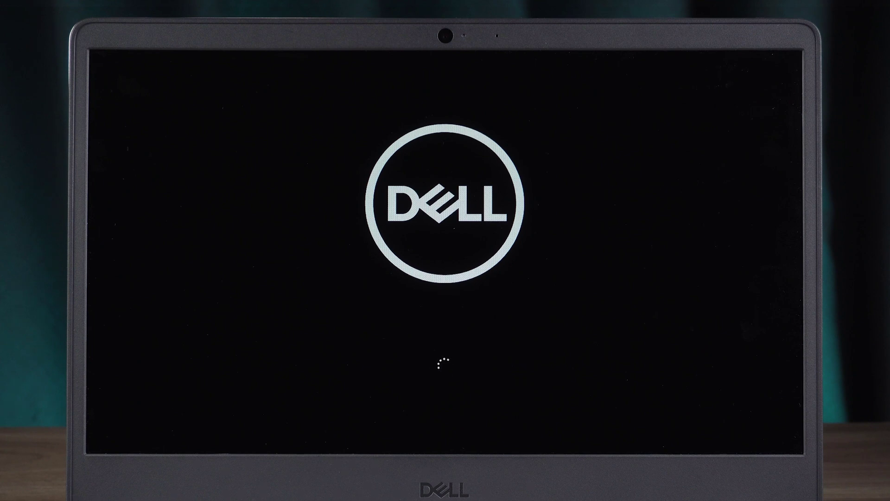
key("space")
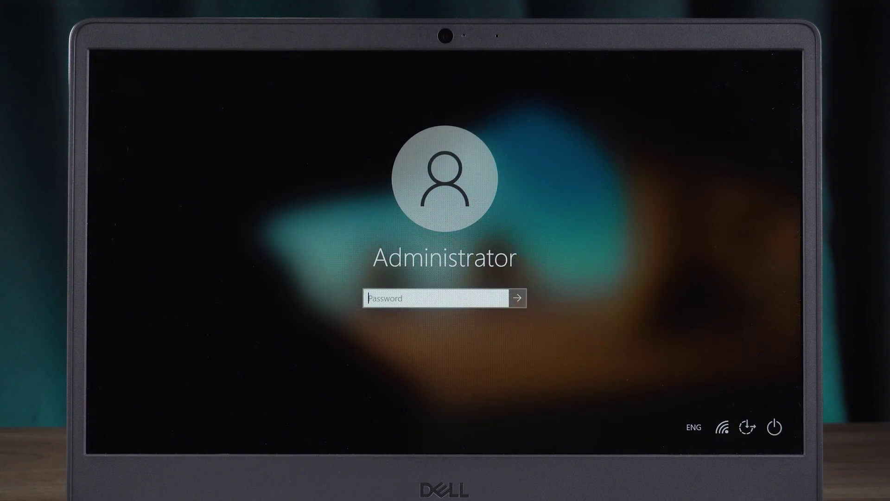
left_click(501, 298)
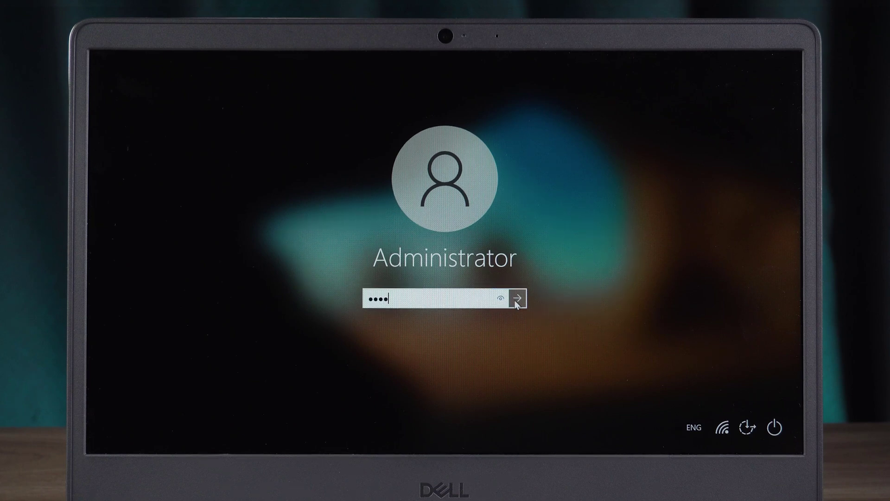
left_click(519, 298)
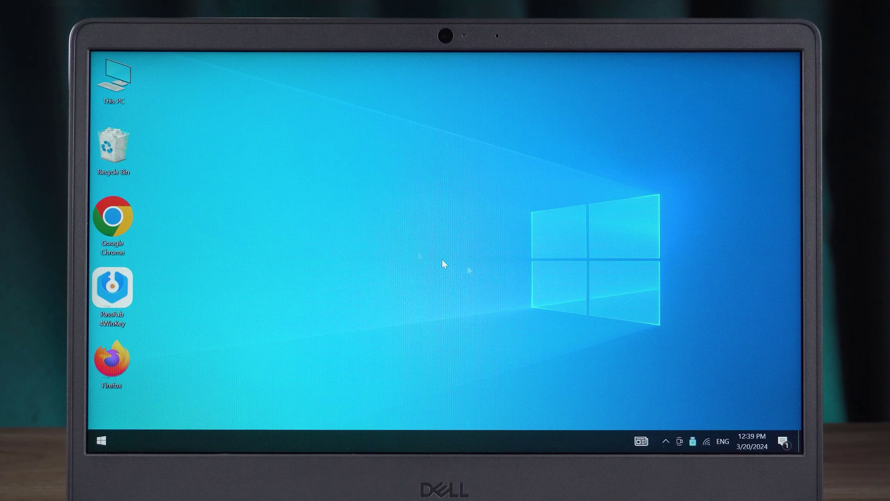
- Refresh the Windows desktop twice from its right-click menu
right_click(352, 165)
left_click(390, 211)
right_click(458, 202)
left_click(499, 250)
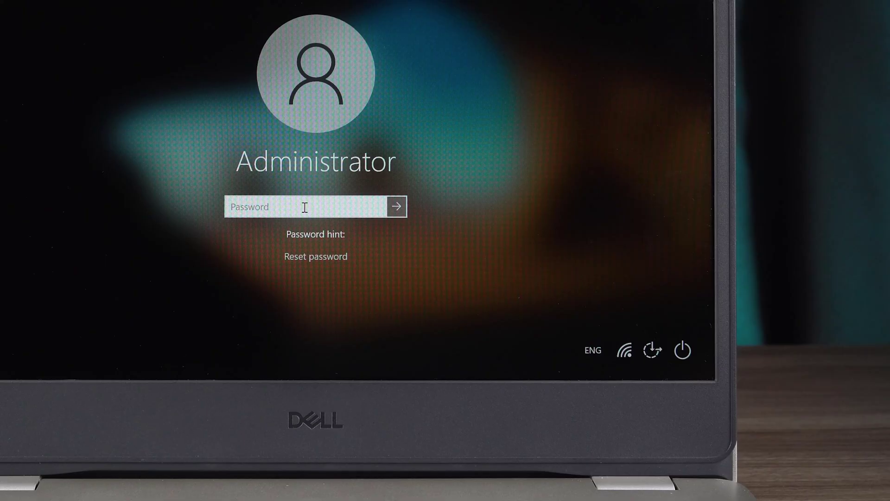
- Restart the PC from the login screen's power menu
left_click(683, 351)
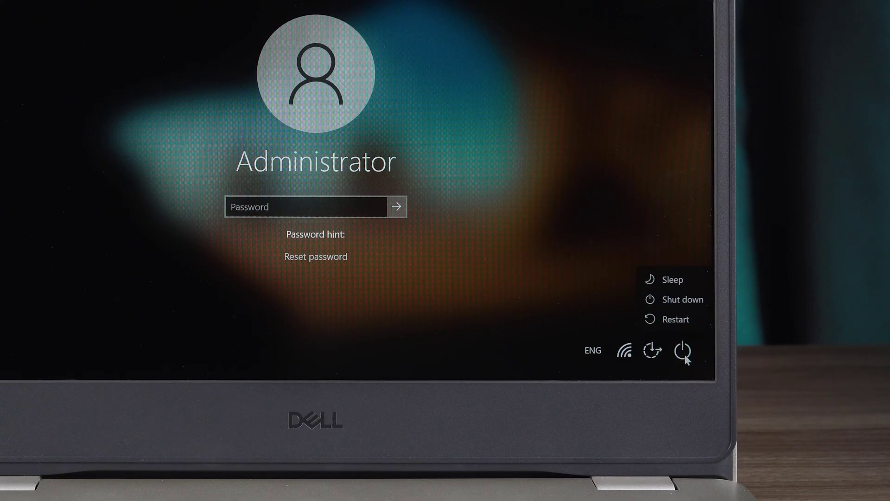
left_click(678, 318)
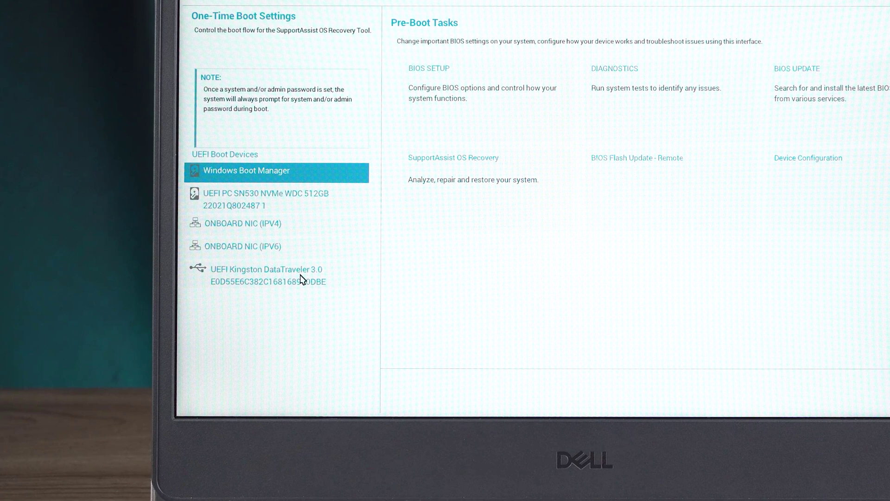
- Boot from the Kingston USB and go through Repair your computer and Troubleshoot to Command Prompt
left_click(270, 268)
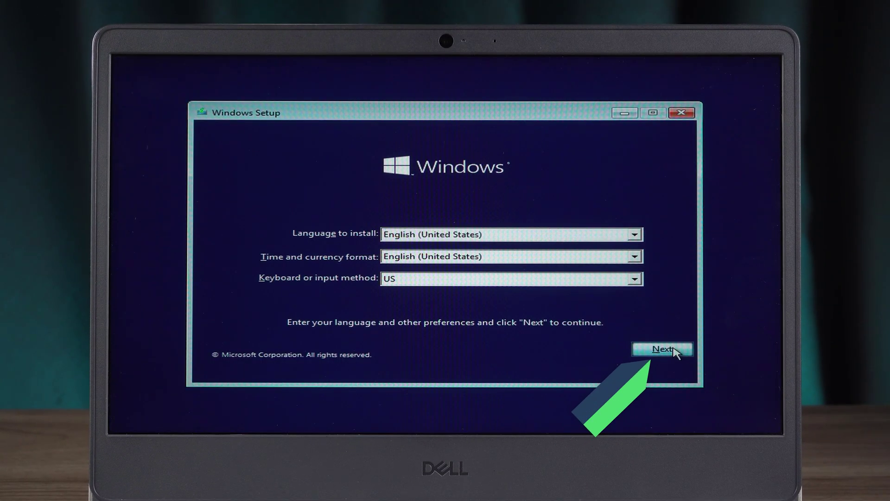
left_click(662, 348)
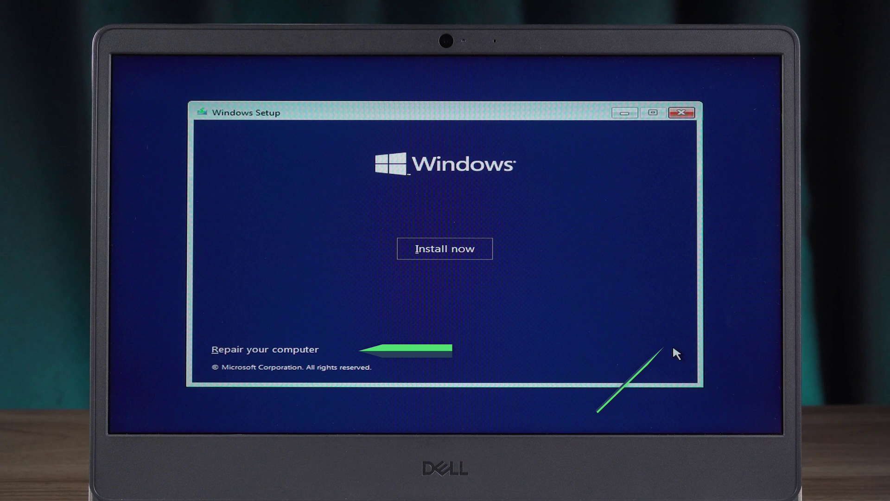
left_click(269, 350)
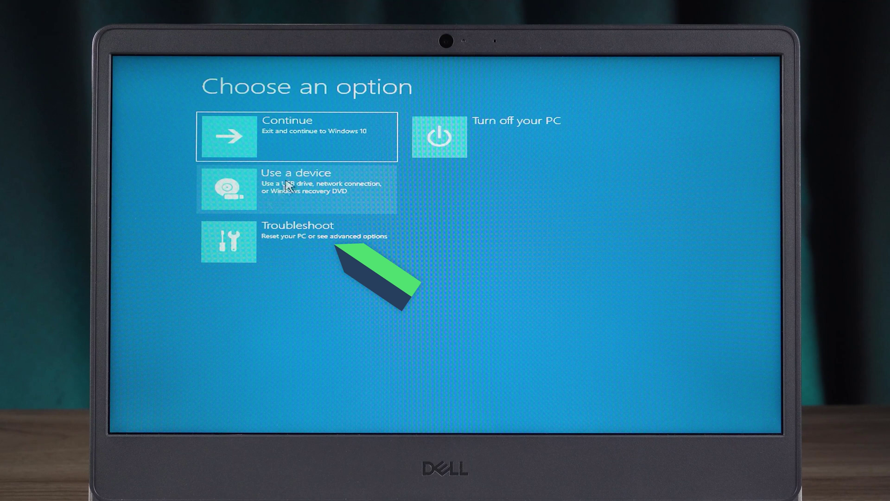
left_click(292, 254)
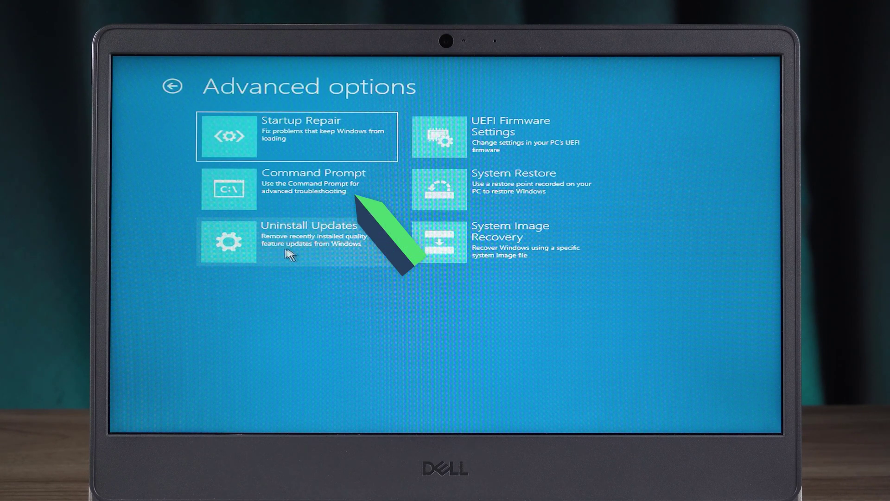
left_click(305, 192)
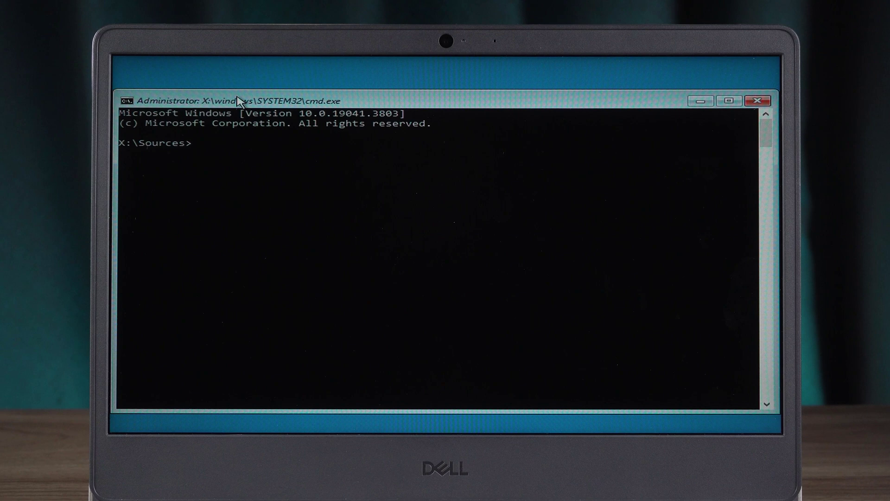
- In C:\Windows\System32, rename sethc.exe to sethc1.exe and copy cmd.exe as sethc.exe, then close Command Prompt
left_click_drag(230, 101, 393, 123)
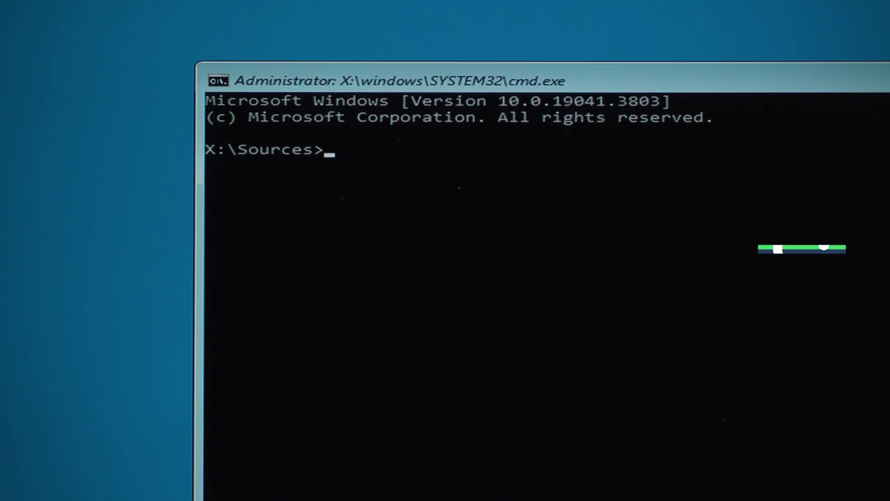
type("c:")
key("Return")
type("cd windows\\")
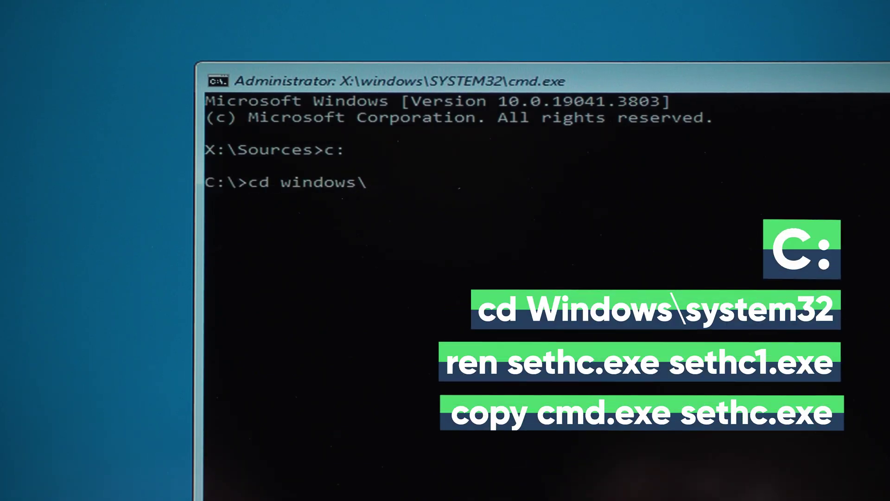
type("system32")
key("Return")
type("ren sethc")
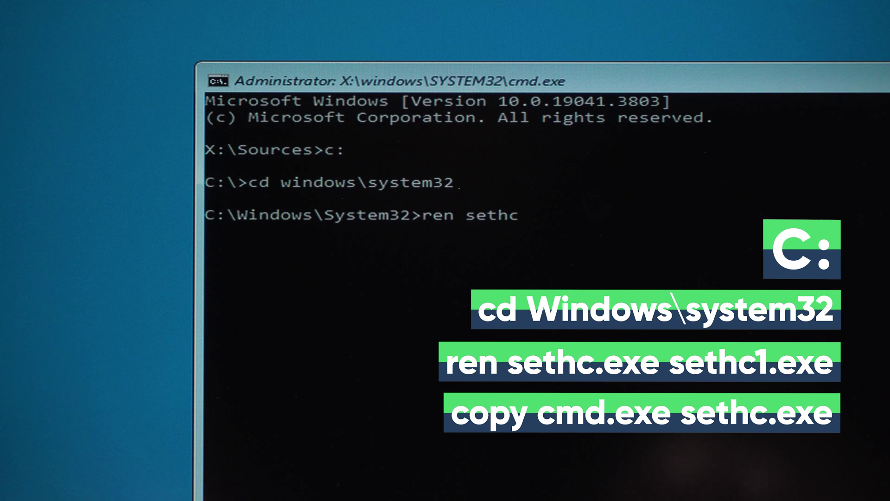
type(".exe sethc1.exe")
key("Return")
type("copy")
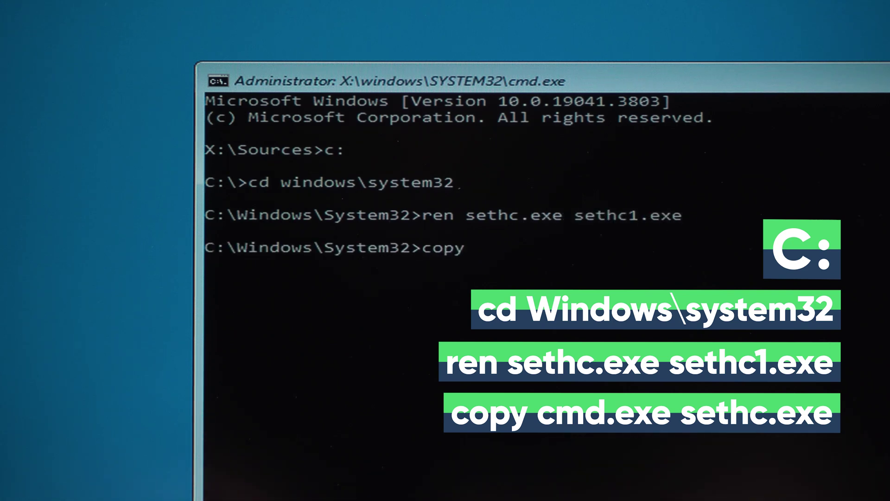
type(" cmd.exe sethc.exe")
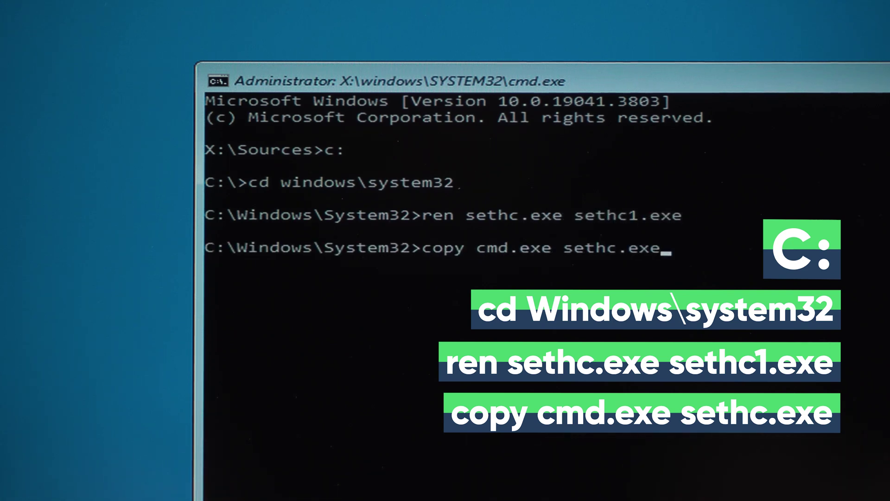
key("Return")
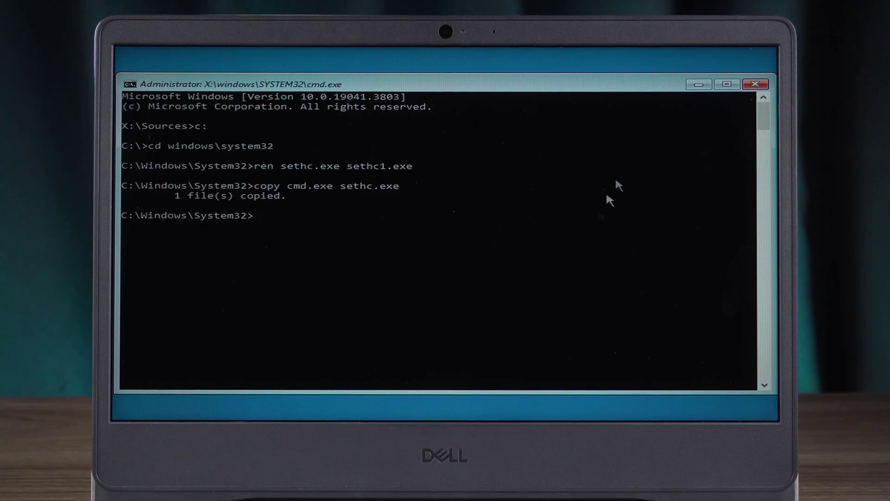
left_click(756, 84)
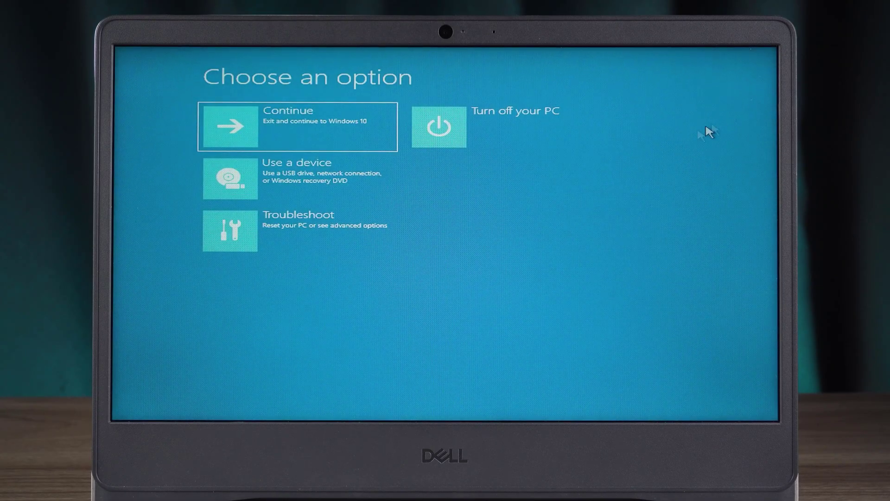
- Boot into Windows 10 and trigger Sticky Keys at sign-in to open the sethc.exe command prompt
left_click(258, 146)
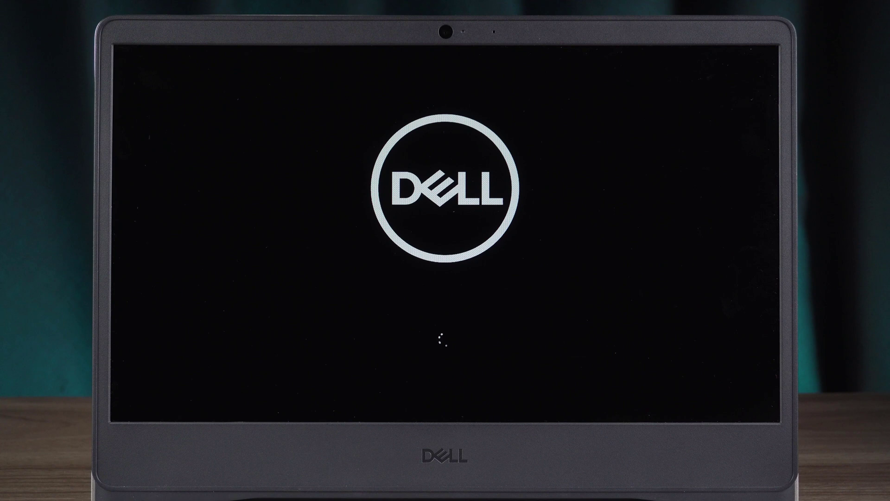
key("shift")
key("shift")
key("shift")
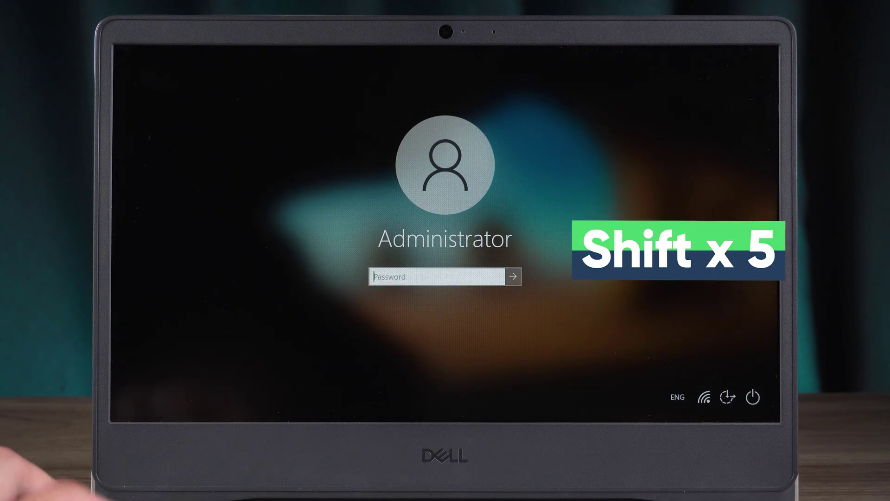
key("shift")
key("shift")
key("shift")
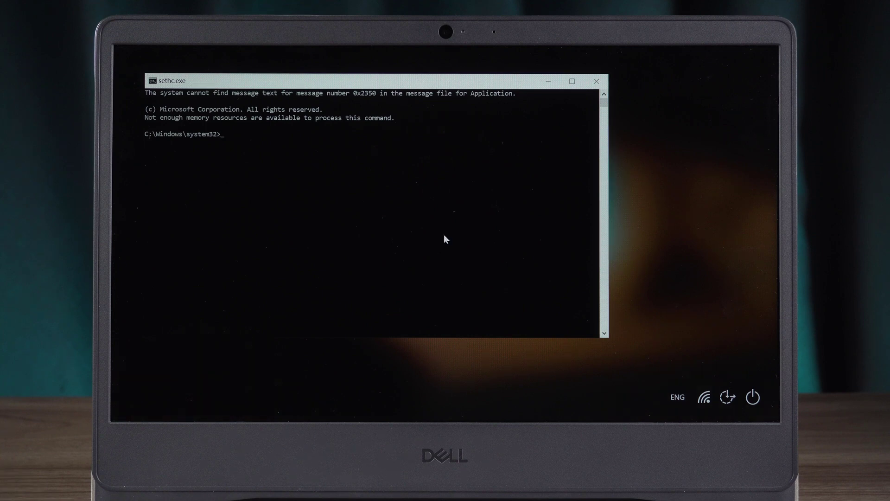
left_click_drag(344, 84, 544, 150)
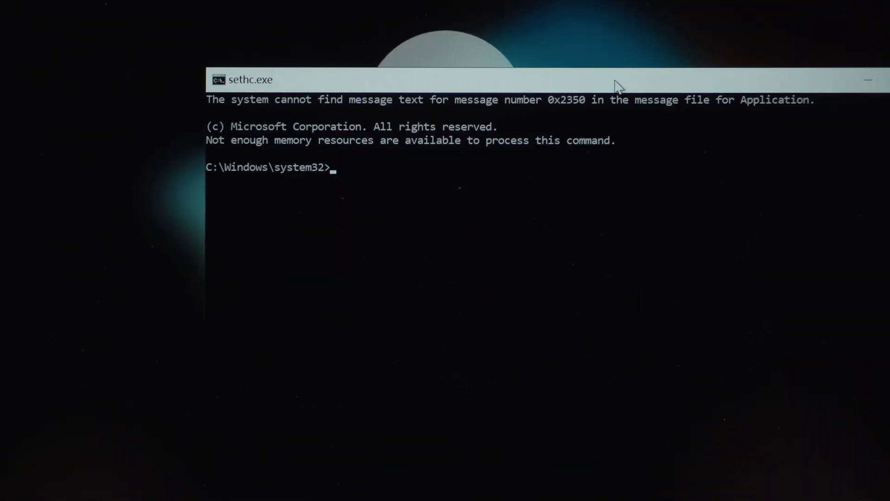
type("net ")
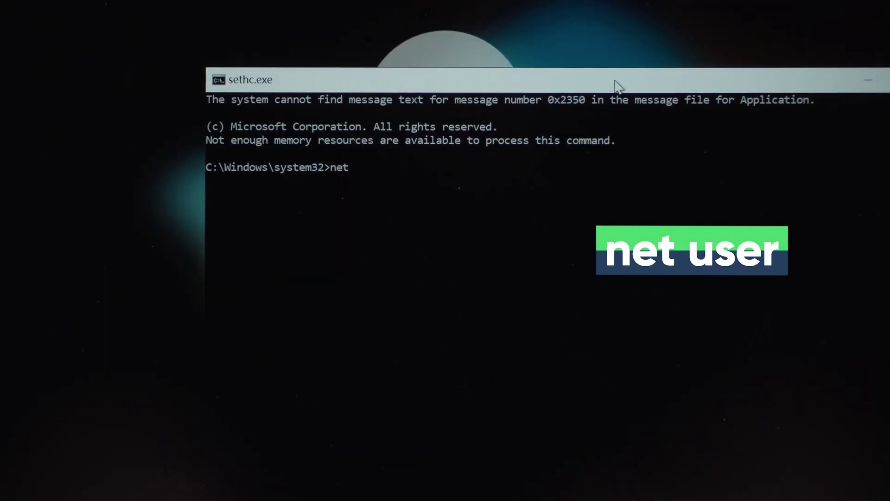
type("user")
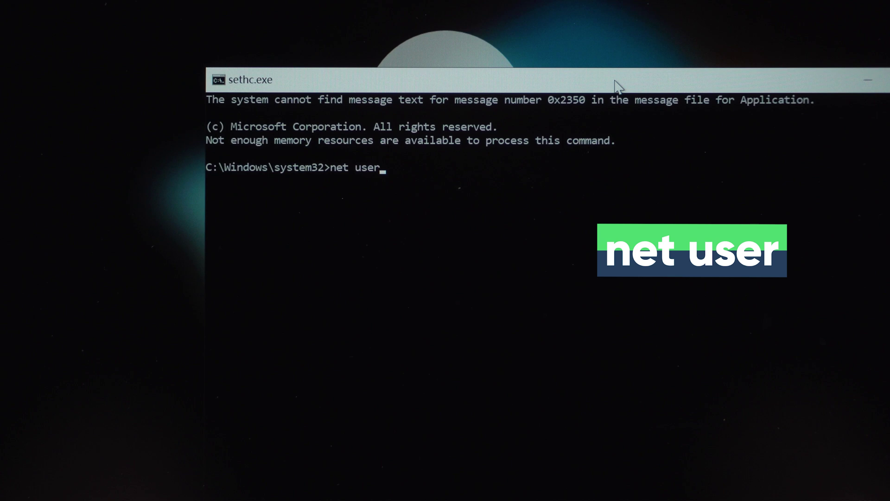
key("Return")
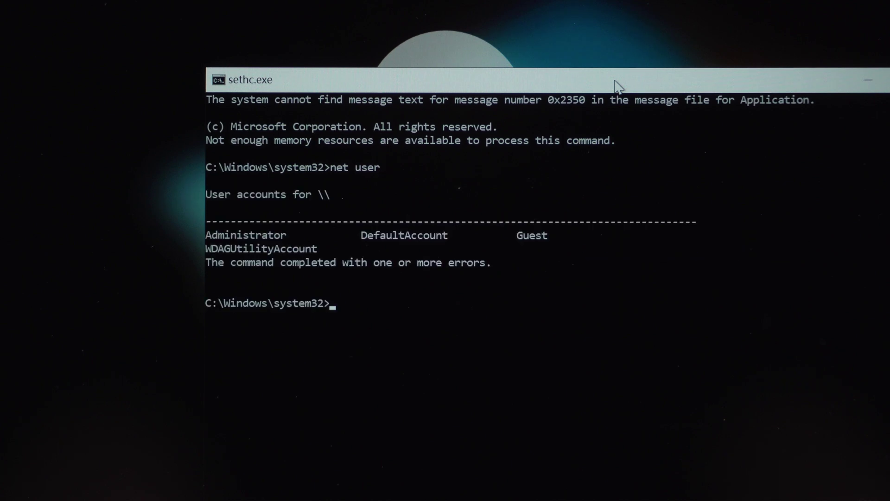
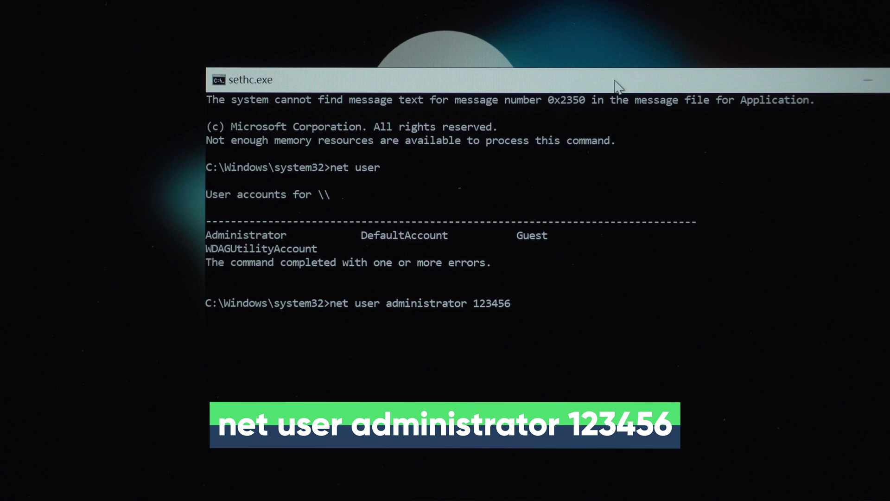
key("Return")
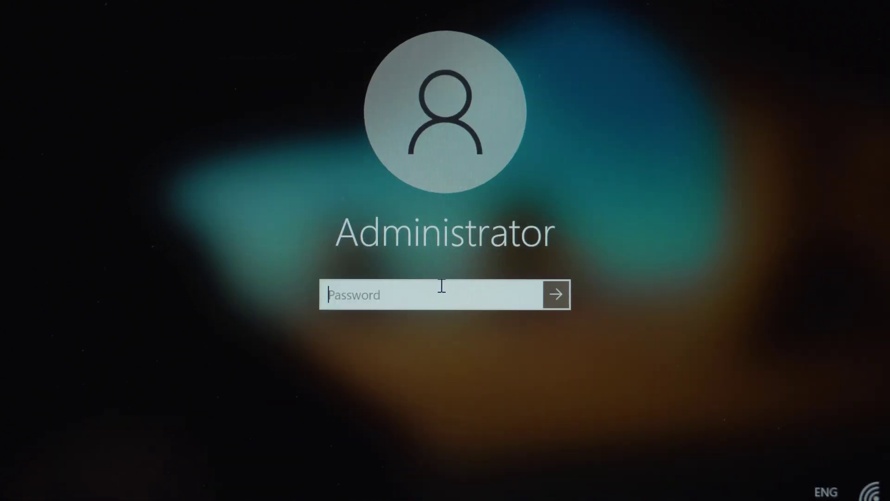
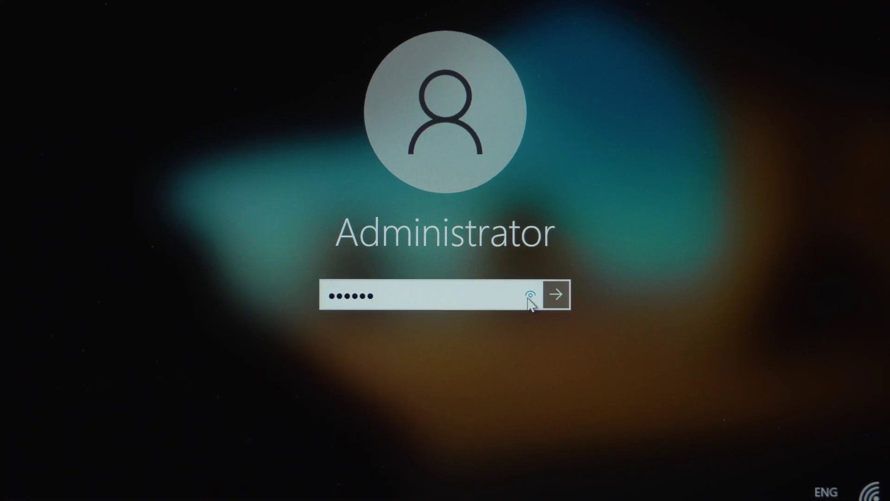
left_click(530, 297)
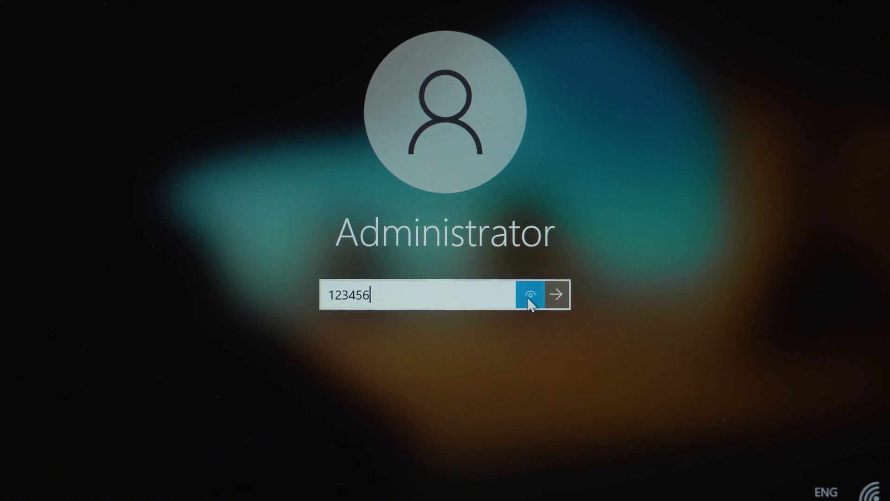
left_click(557, 294)
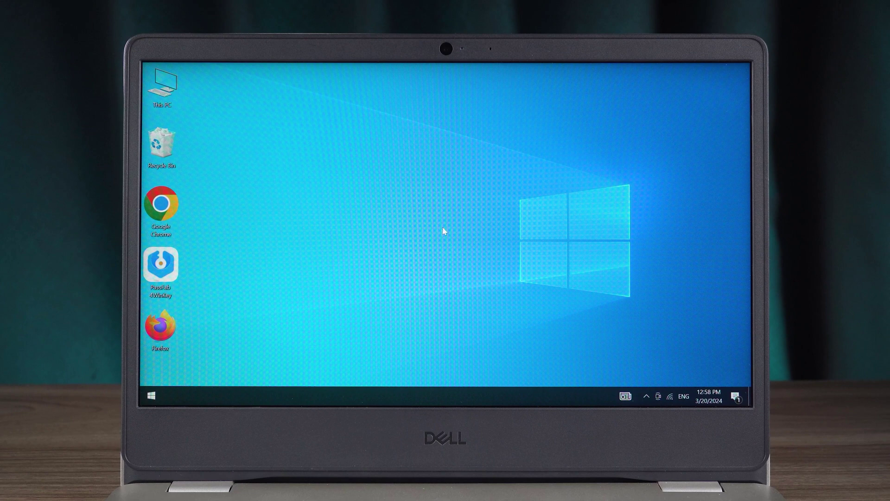
right_click(370, 163)
left_click(446, 187)
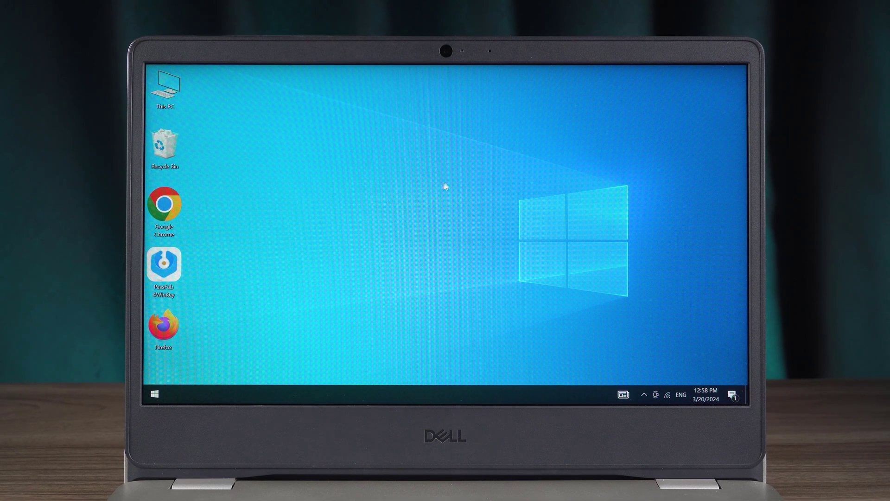
right_click(448, 179)
left_click(481, 227)
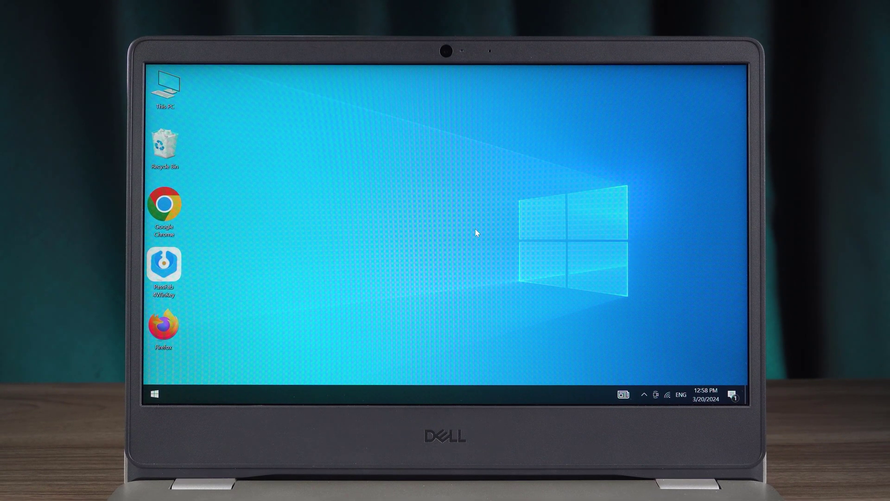